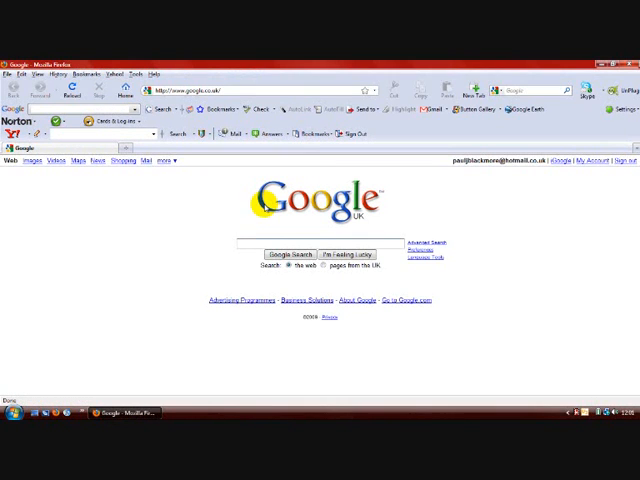
pyautogui.write('mo')
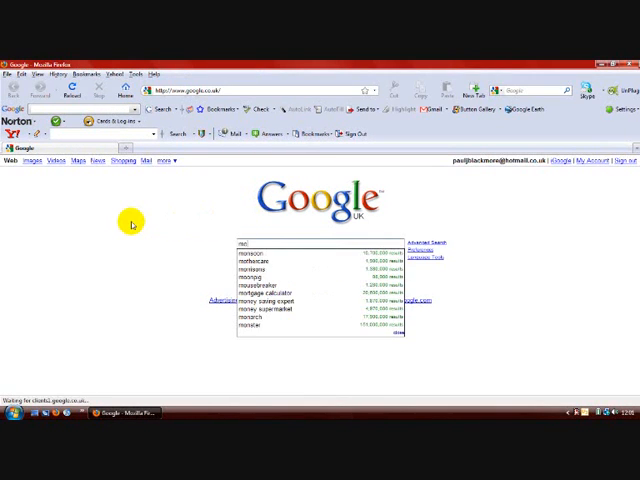
pyautogui.write('zilla')
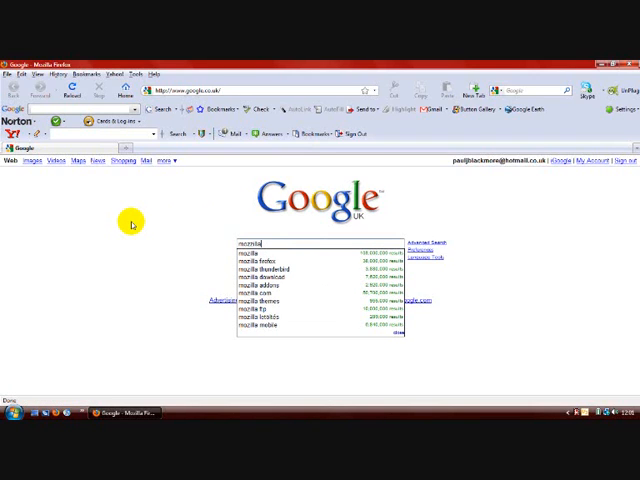
# Search Google for 'mozilla firefox' and reach the Mozilla Firefox page, dismissing the Norton popup.
pyautogui.press('Down')
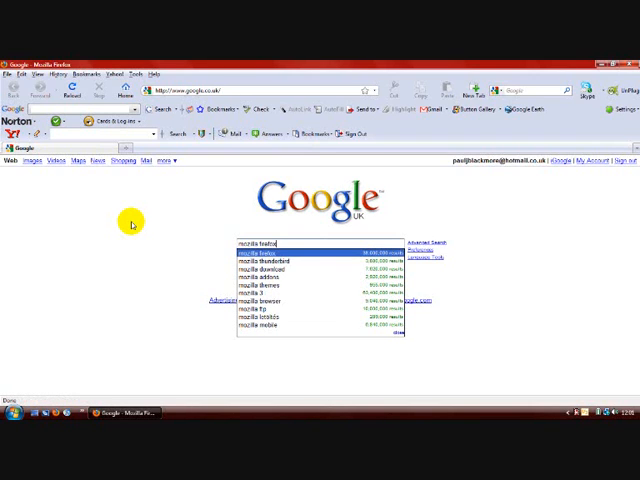
pyautogui.press('Return')
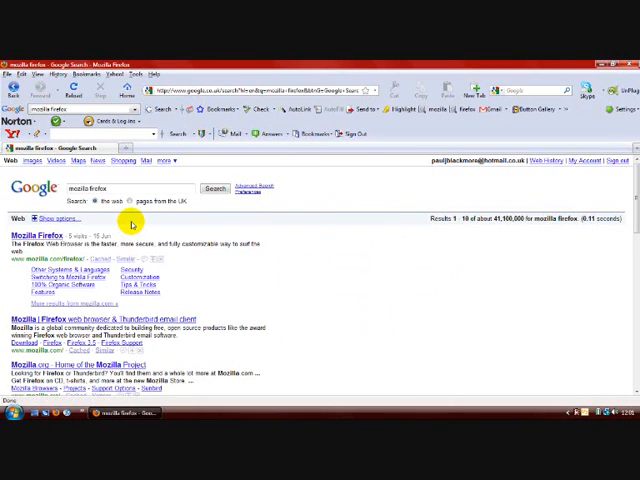
pyautogui.click(74, 236)
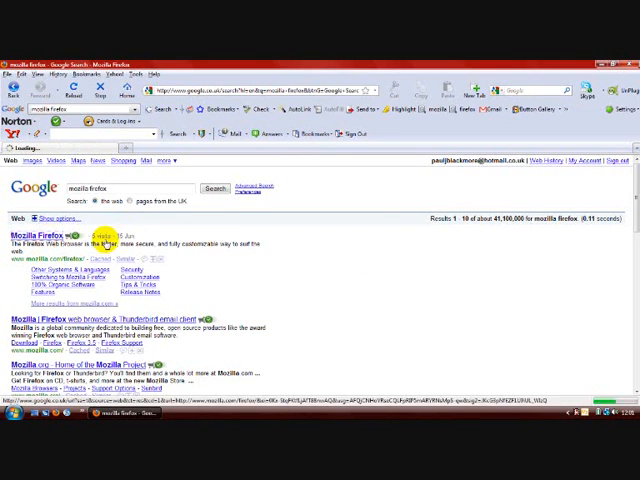
pyautogui.click(341, 262)
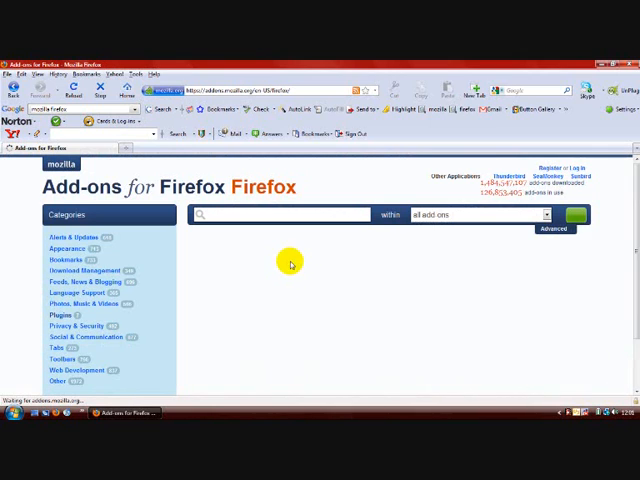
# Find the FlashGot add-on, start Add to Firefox, then cancel its Software Installation prompt.
pyautogui.click(280, 232)
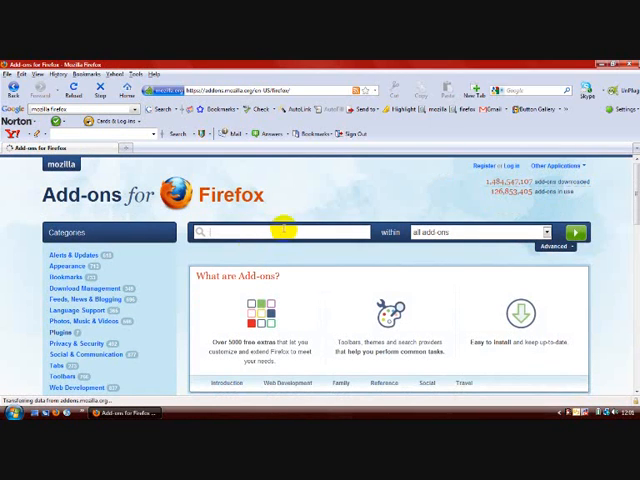
pyautogui.write('flashgot')
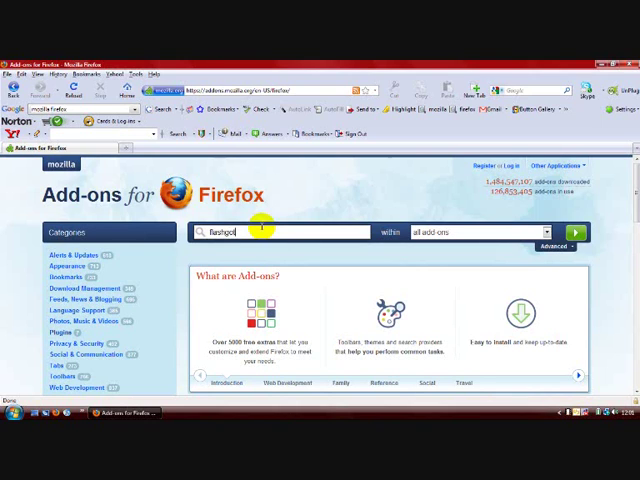
pyautogui.press('Return')
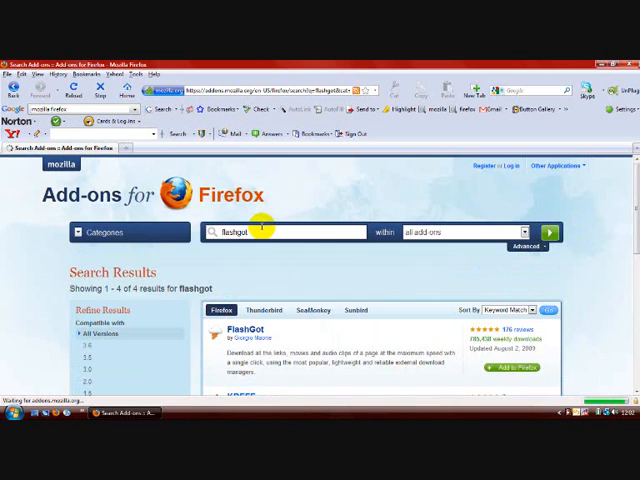
pyautogui.scroll(-2, 261, 228)
pyautogui.scroll(-3, 261, 228)
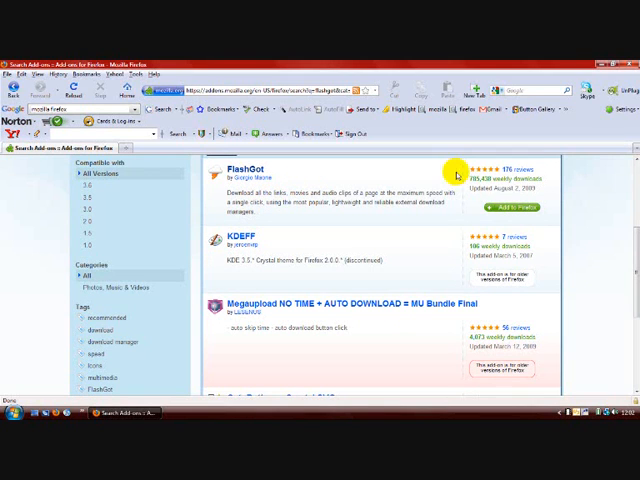
pyautogui.click(503, 210)
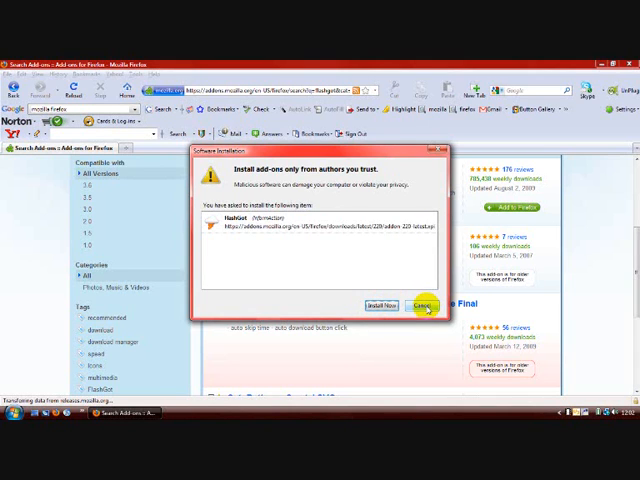
pyautogui.click(425, 306)
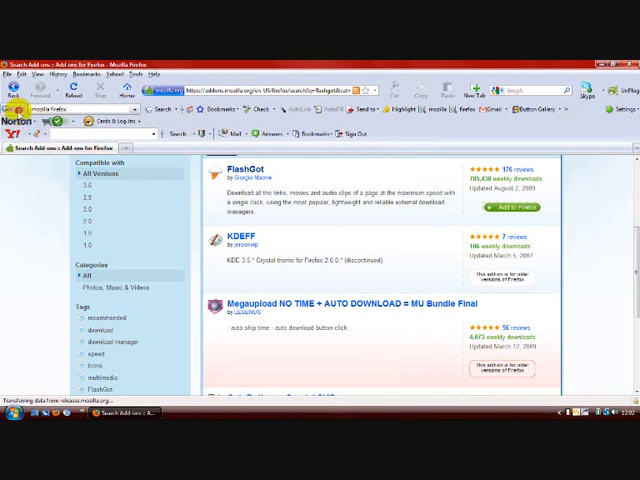
# From the Google home page, search 'flash get' and reach the FlashGet download site.
pyautogui.click(13, 88)
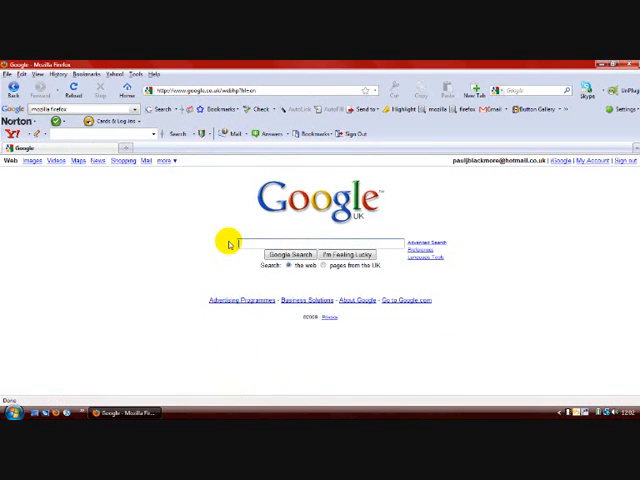
pyautogui.write('flash ga')
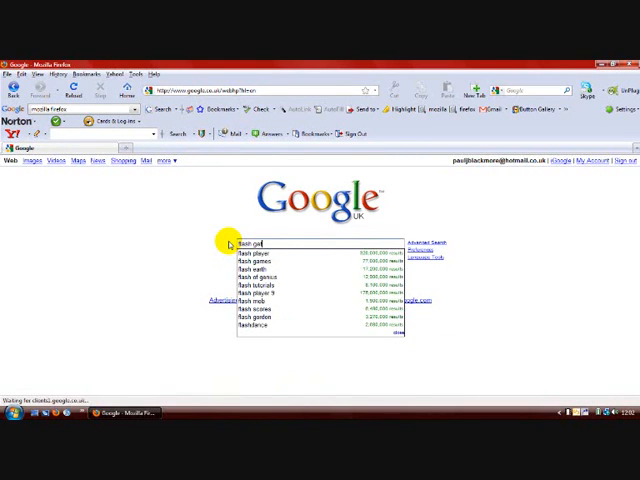
pyautogui.write('t')
pyautogui.press('Return')
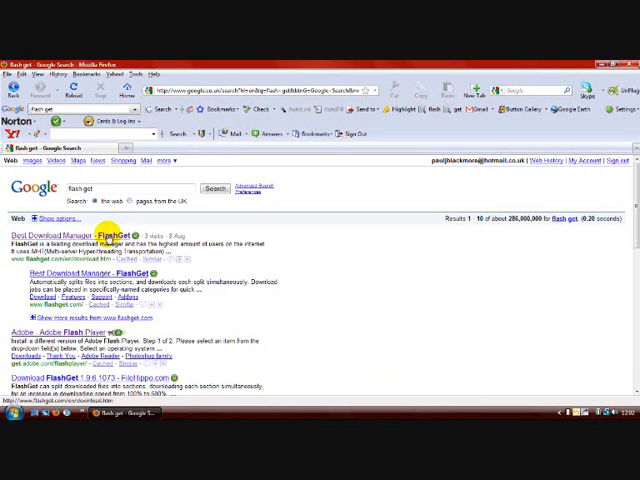
pyautogui.click(113, 237)
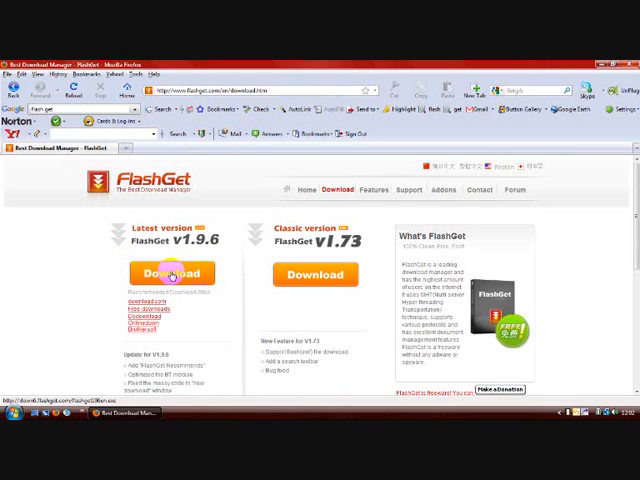
# Start saving the latest FlashGet installer, then cancel the download and close the Downloads window.
pyautogui.click(170, 273)
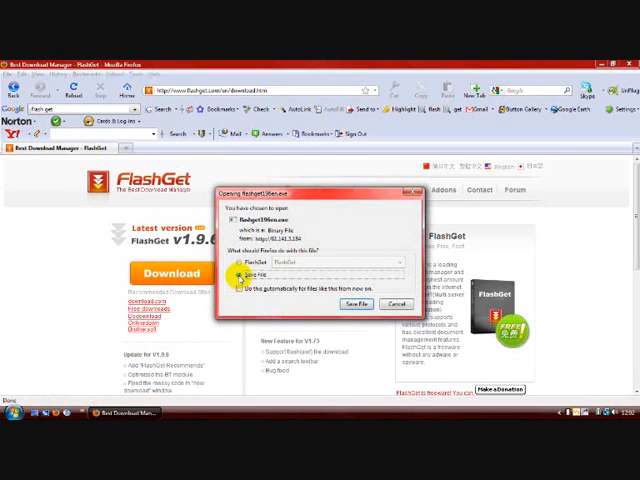
pyautogui.click(240, 277)
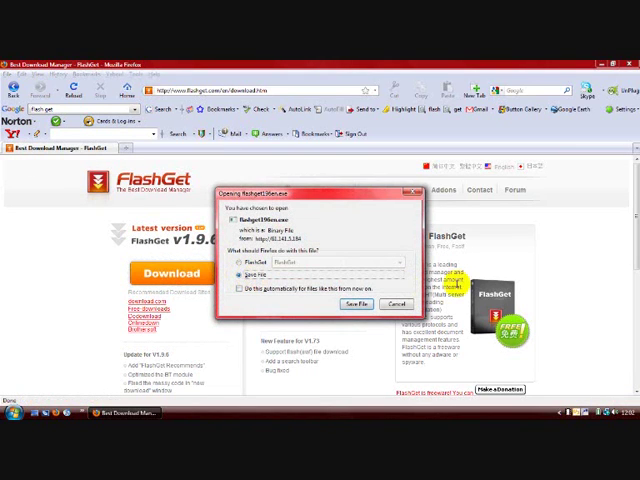
pyautogui.click(372, 304)
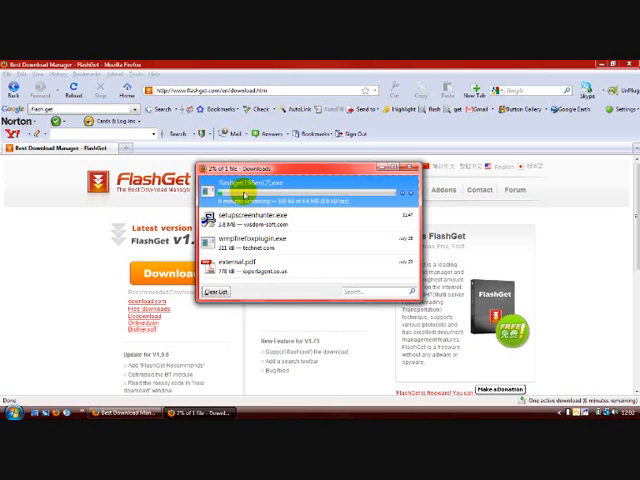
pyautogui.click(410, 192)
pyautogui.click(416, 167)
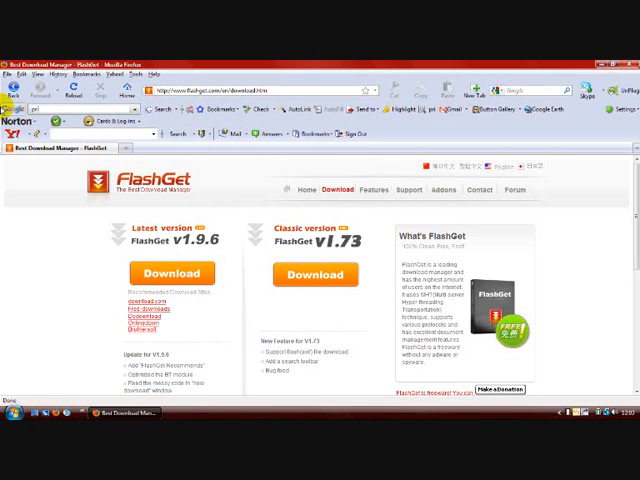
pyautogui.write('prism v')
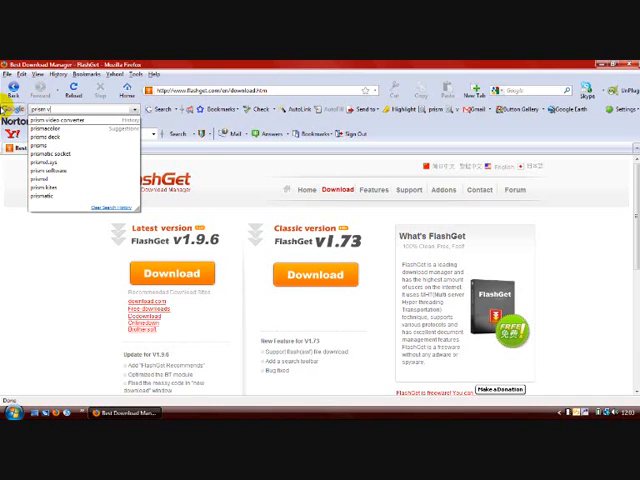
pyautogui.write('ideo')
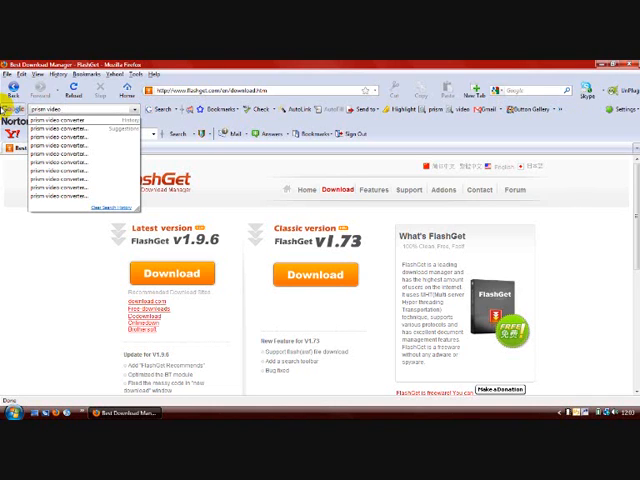
pyautogui.write(' converter')
# Search 'prism video converter', reach the NCH page, and cancel the prismsetup.exe download prompt.
pyautogui.press('Return')
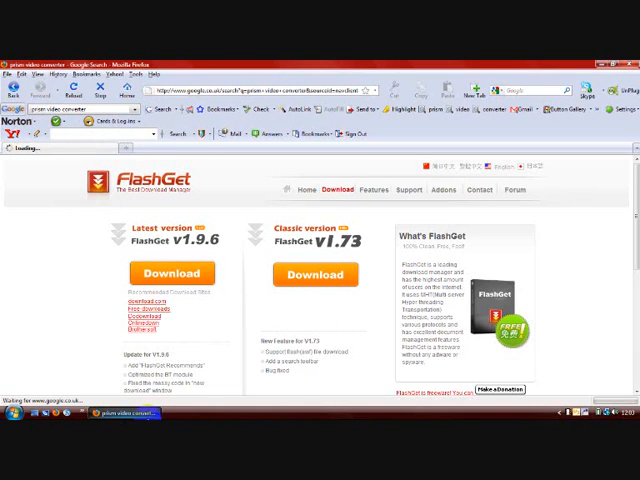
pyautogui.click(190, 237)
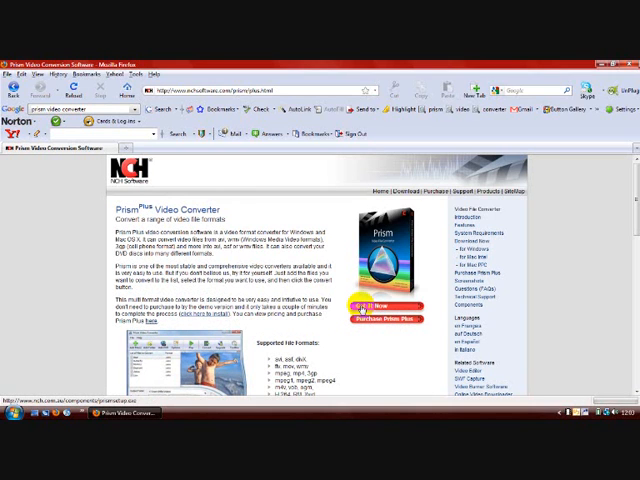
pyautogui.click(362, 308)
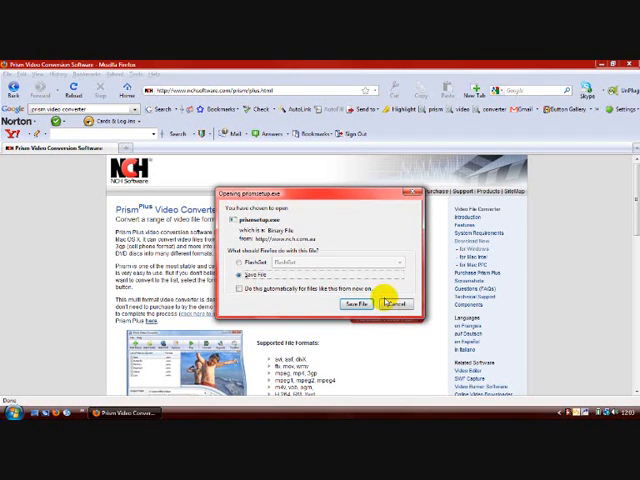
pyautogui.click(398, 304)
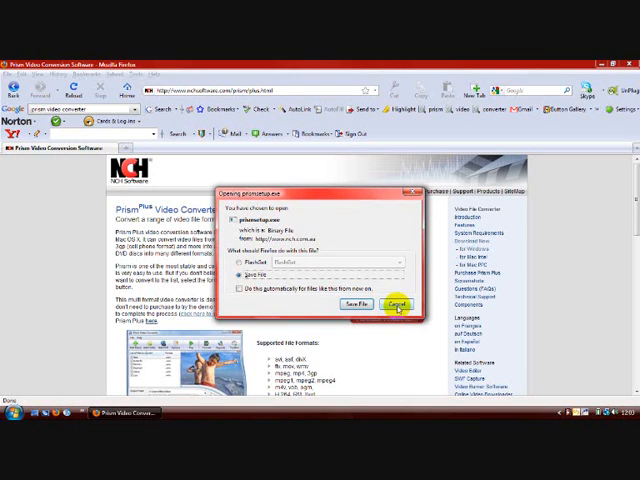
pyautogui.click(398, 305)
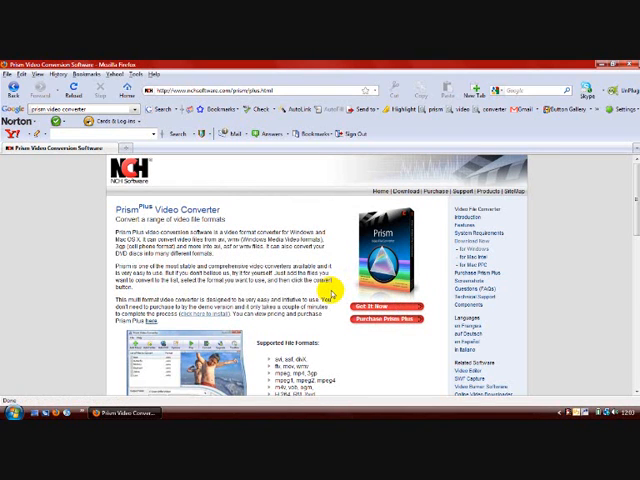
# Clear the toolbar search and load the Simpsons Season 19 Episode List bookmark.
pyautogui.click(110, 100)
pyautogui.press('Escape')
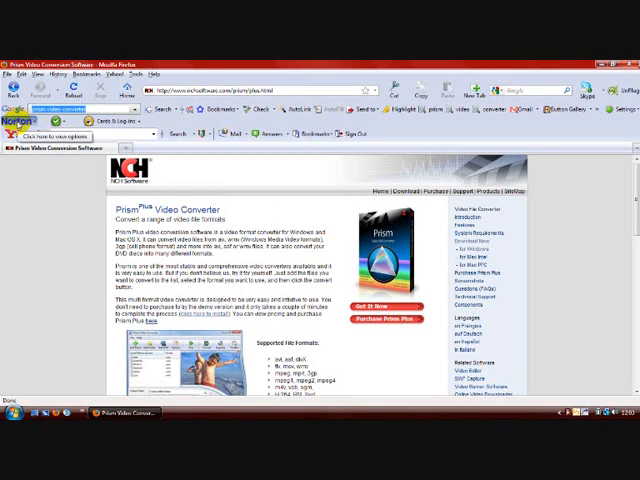
pyautogui.click(222, 110)
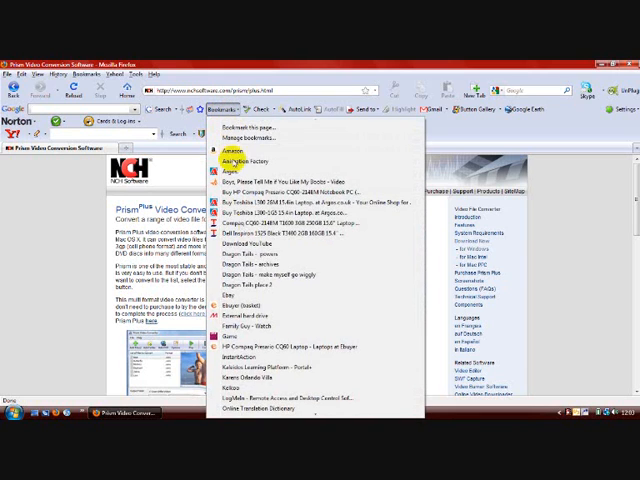
pyautogui.scroll(-3, 258, 287)
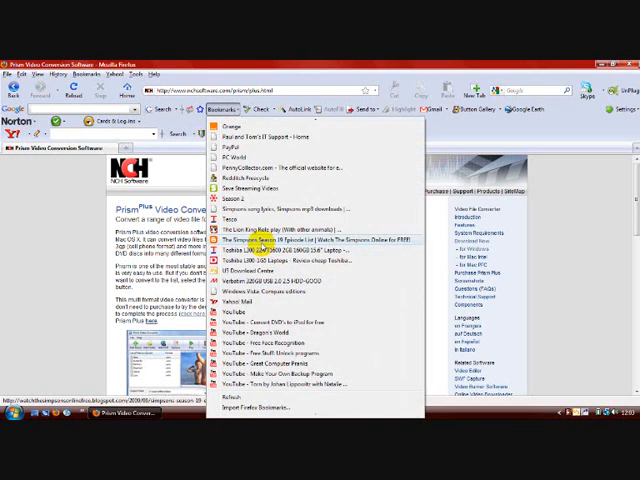
pyautogui.click(262, 244)
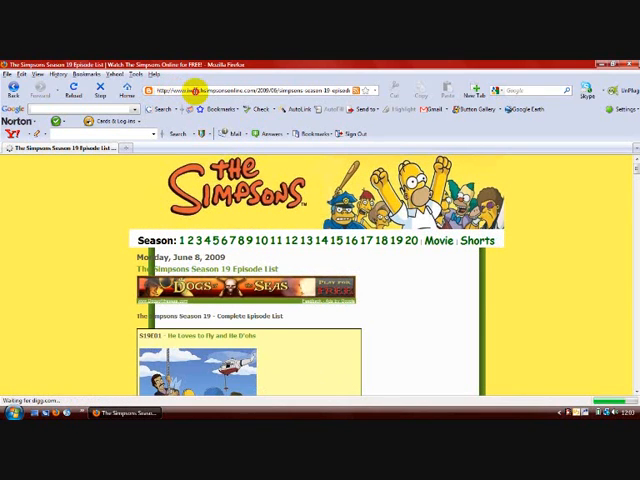
# Reach the 'The Homer of Seville' episode watch page from the episode list.
pyautogui.moveTo(176, 91); pyautogui.dragTo(197, 91)
pyautogui.moveTo(243, 82); pyautogui.dragTo(255, 85)
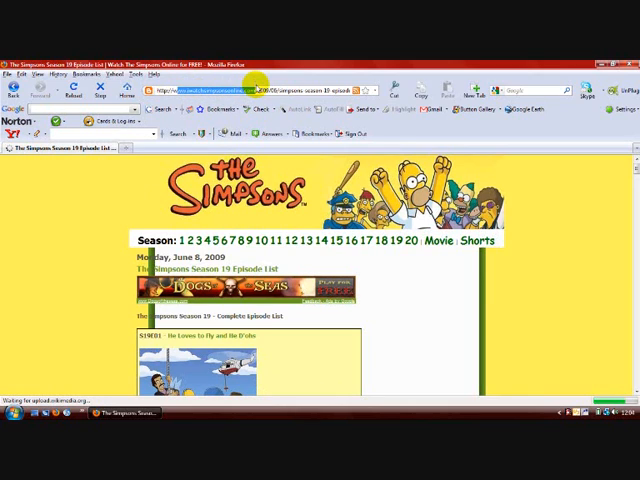
pyautogui.click(120, 243)
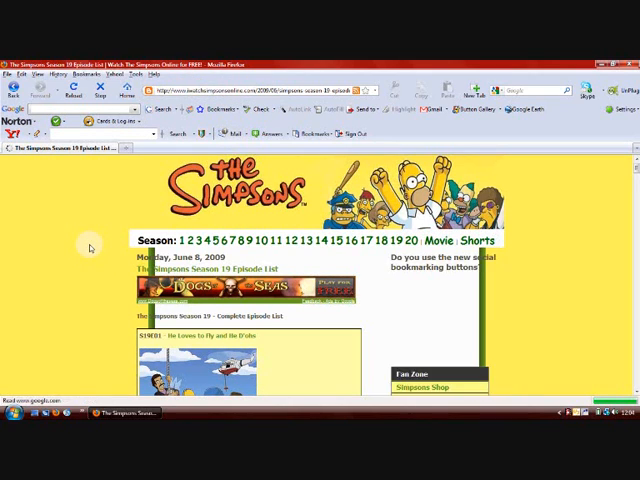
pyautogui.scroll(-2, 94, 248)
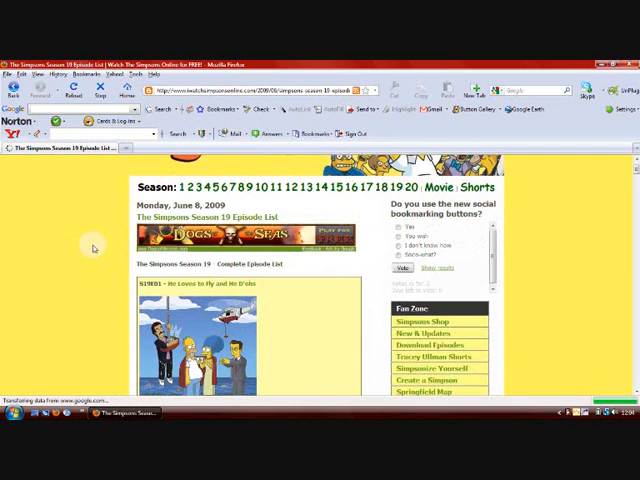
pyautogui.scroll(-2, 94, 248)
pyautogui.scroll(-3, 94, 248)
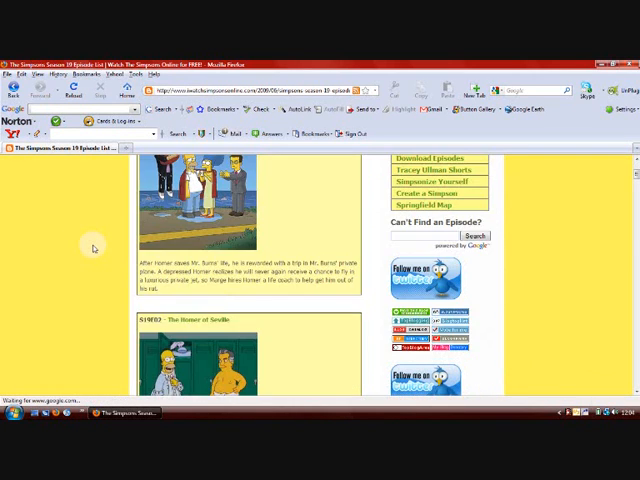
pyautogui.scroll(-3, 110, 248)
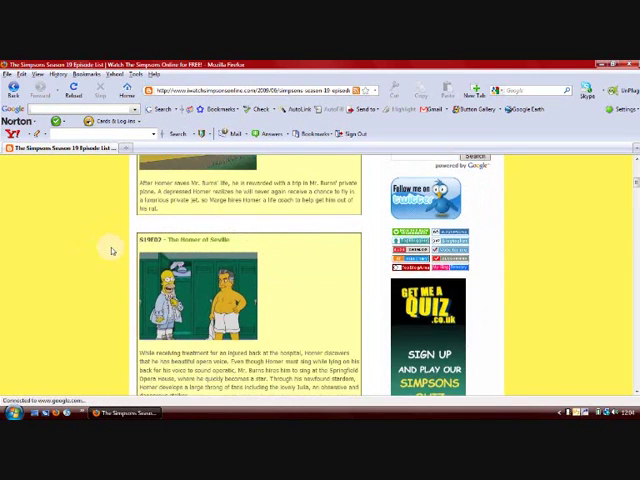
pyautogui.click(190, 240)
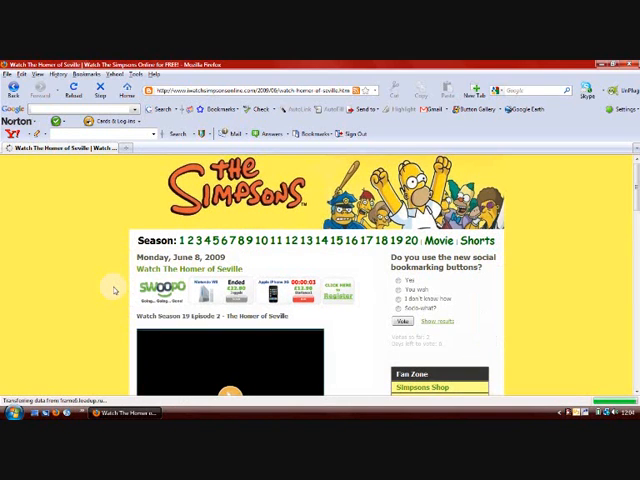
pyautogui.scroll(-3, 114, 290)
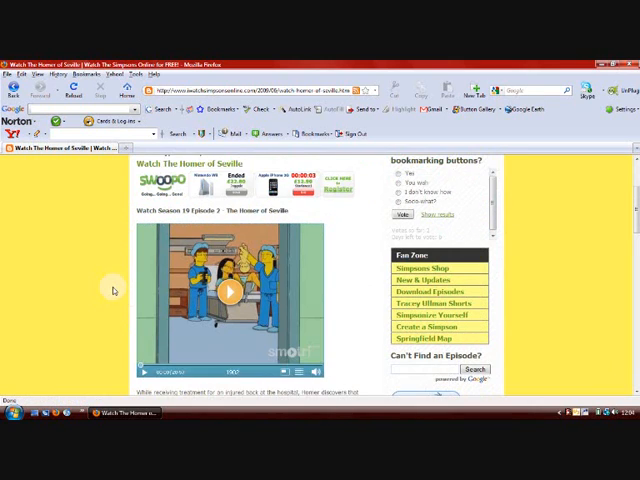
pyautogui.scroll(-1, 113, 290)
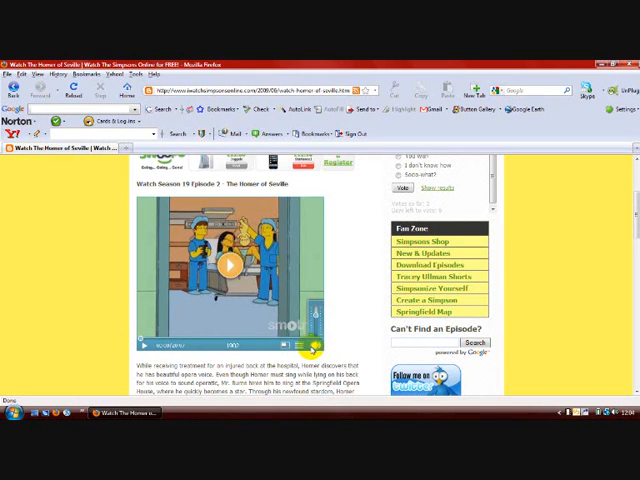
pyautogui.moveTo(316, 372)
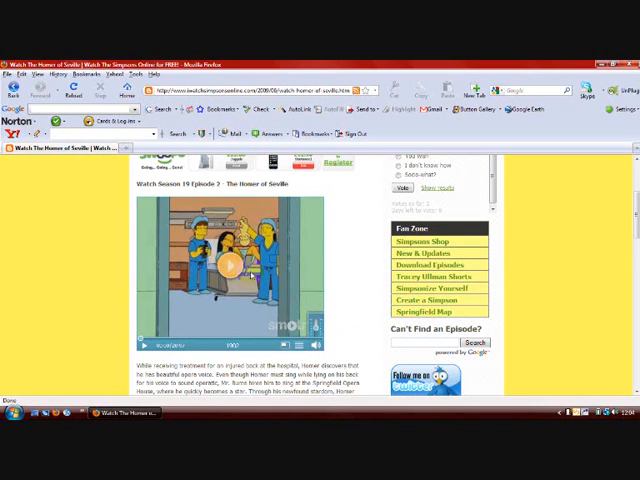
# Start the episode video so FlashGet captures it as a new download.
pyautogui.click(229, 264)
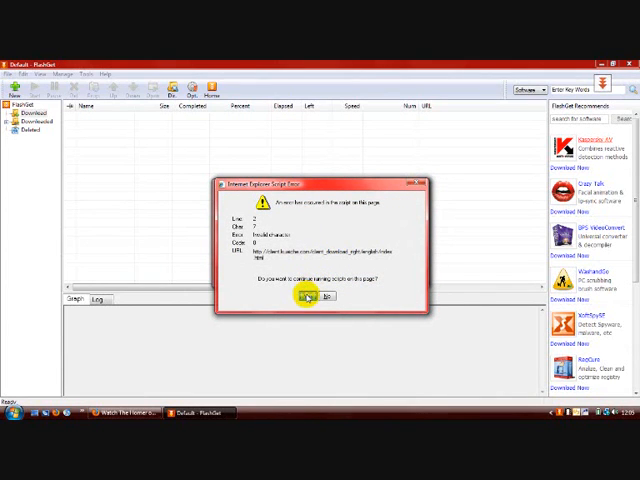
# Dismiss the script error and set the download's save folder to Documents.
pyautogui.click(308, 297)
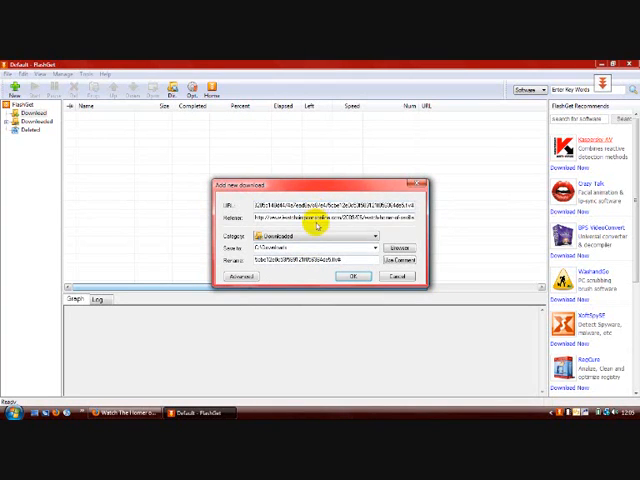
pyautogui.click(399, 247)
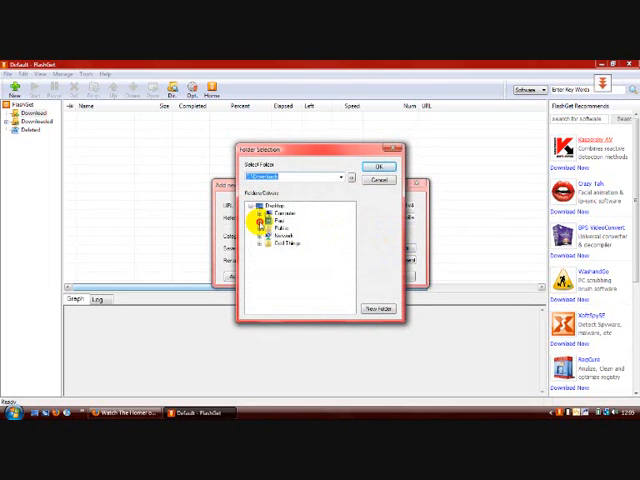
pyautogui.click(260, 213)
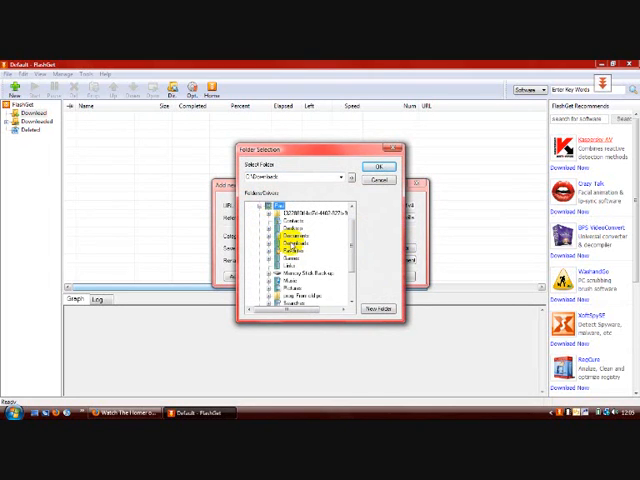
pyautogui.click(295, 241)
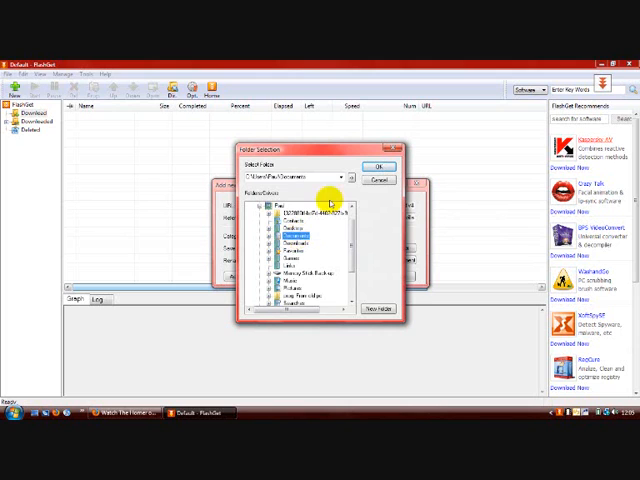
pyautogui.click(378, 166)
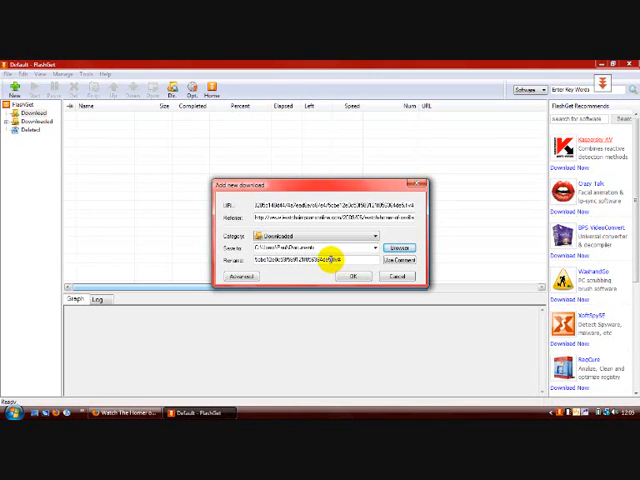
# Replace the long generated file name with a short one and start the episode download.
pyautogui.moveTo(333, 260); pyautogui.dragTo(260, 260)
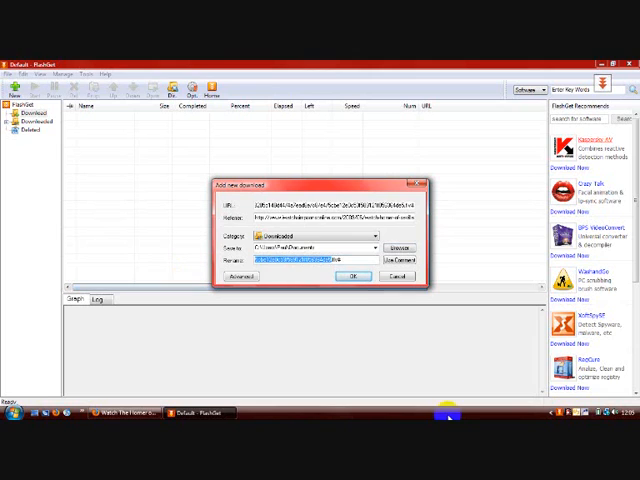
pyautogui.press('Delete')
pyautogui.write('hello test.flv')
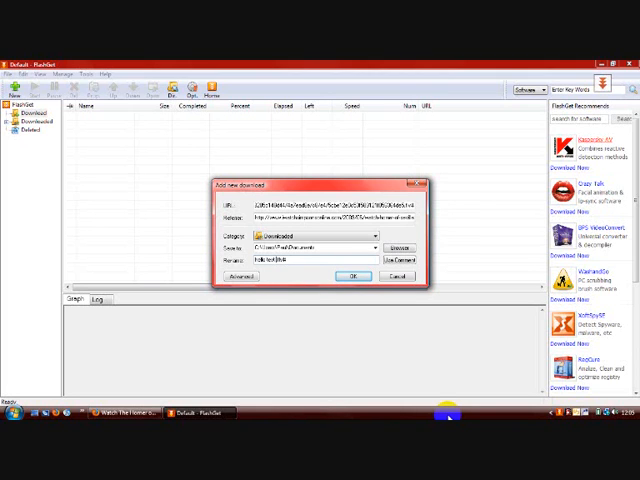
pyautogui.click(352, 276)
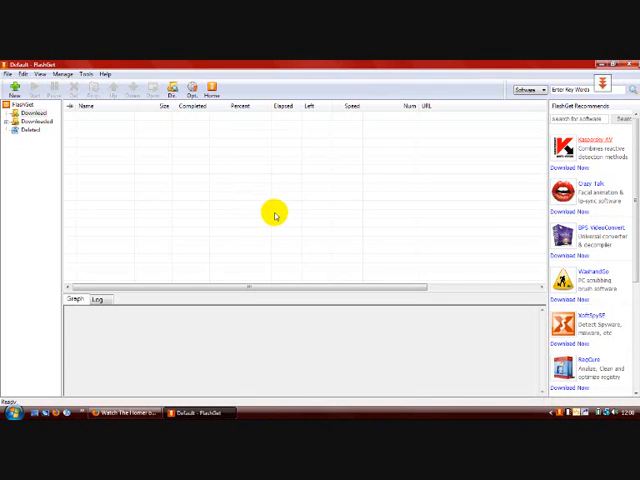
# Close the browser windows and launch Prism Video Converter from the NCH Software Suite in the Start menu.
pyautogui.click(632, 66)
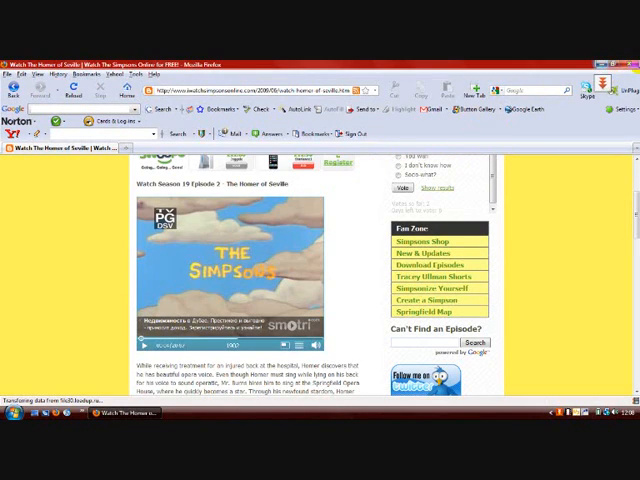
pyautogui.click(632, 66)
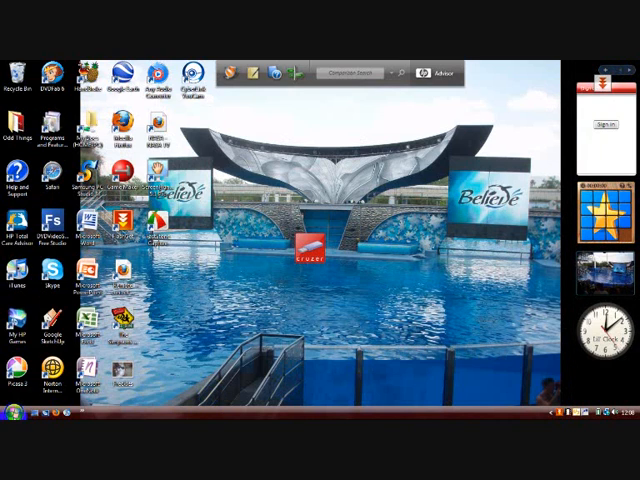
pyautogui.click(14, 410)
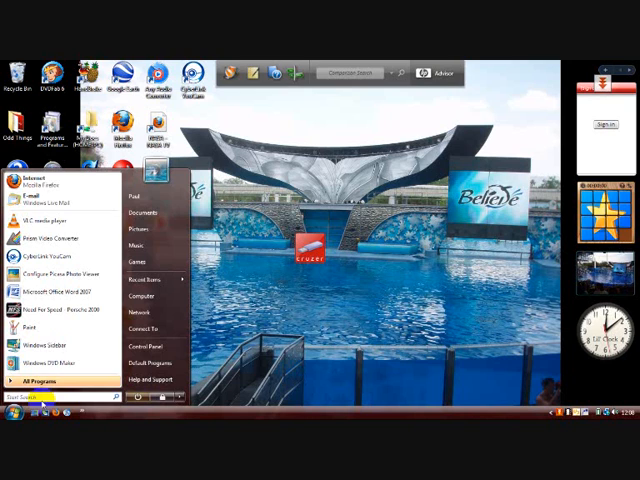
pyautogui.click(38, 381)
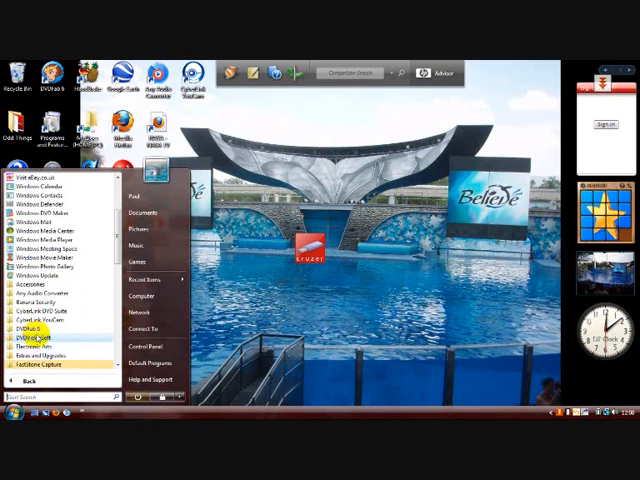
pyautogui.scroll(-3, 40, 330)
pyautogui.scroll(-3, 40, 335)
pyautogui.scroll(-3, 42, 338)
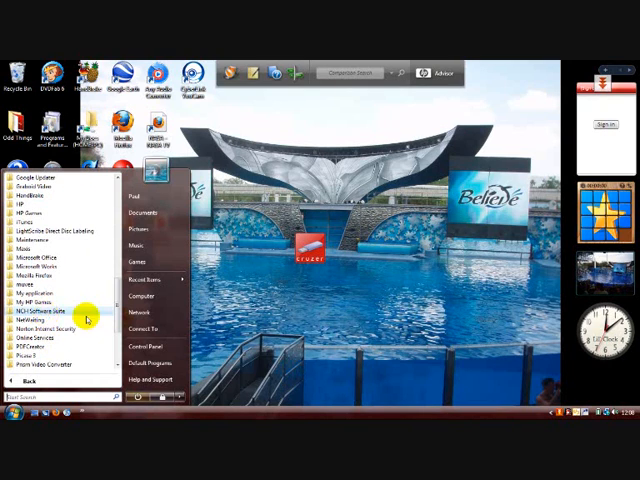
pyautogui.click(42, 311)
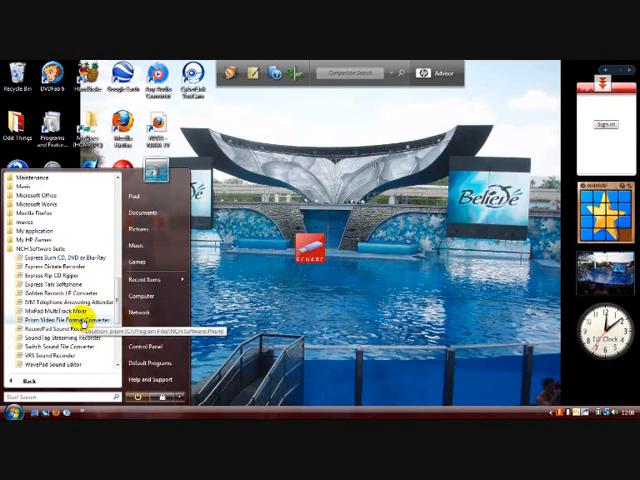
pyautogui.scroll(-1, 75, 320)
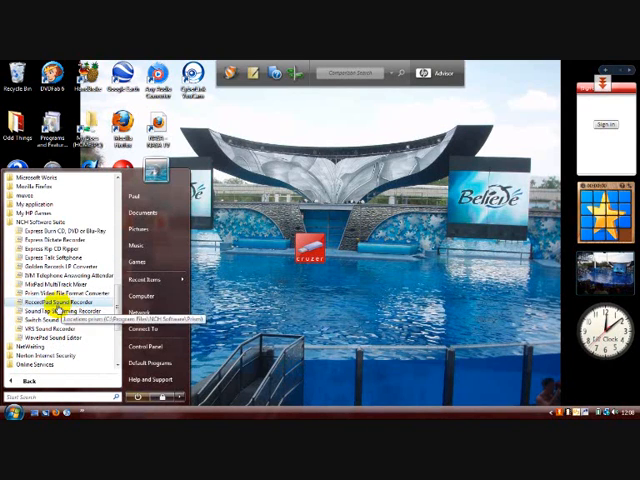
pyautogui.click(55, 300)
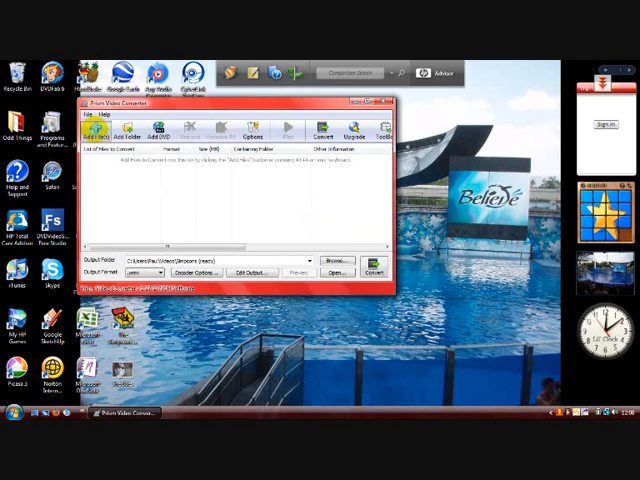
# Add the hello test file from Documents to the conversion list, with the filter on All Files.
pyautogui.hotkey('alt', 'a')
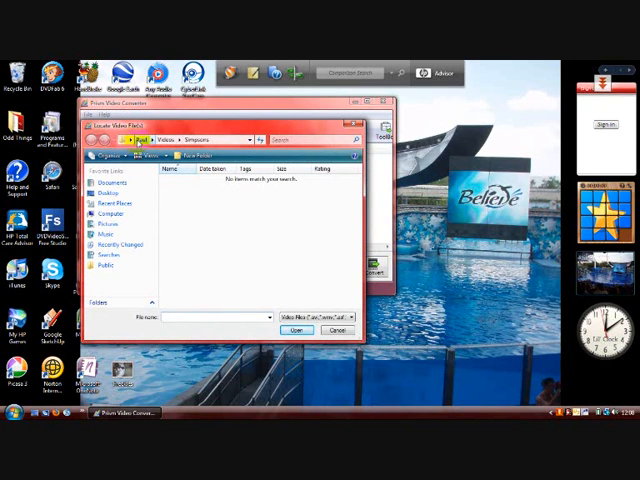
pyautogui.click(138, 141)
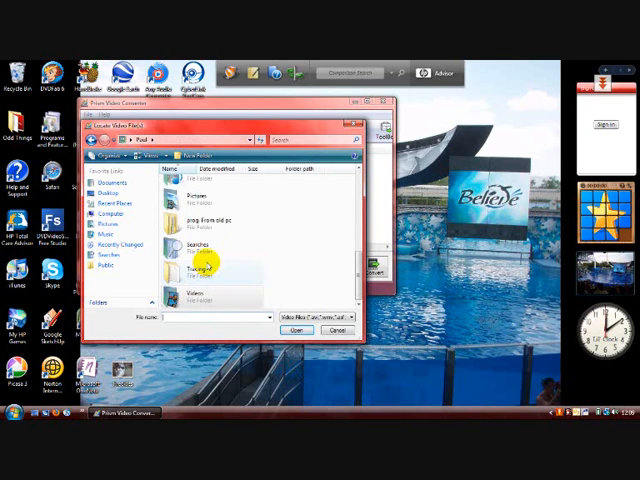
pyautogui.scroll(3, 204, 260)
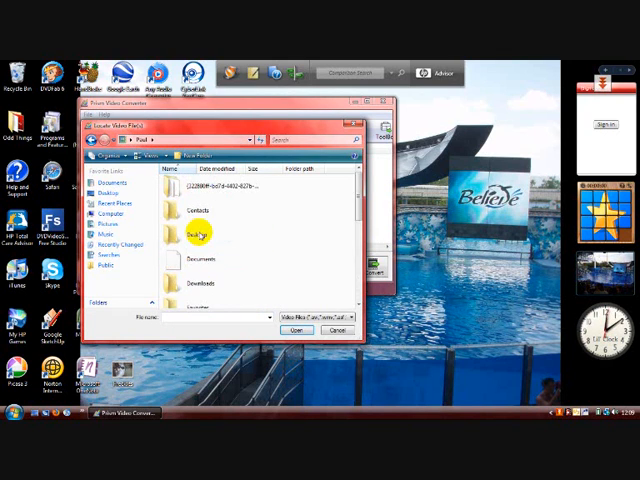
pyautogui.doubleClick(200, 258)
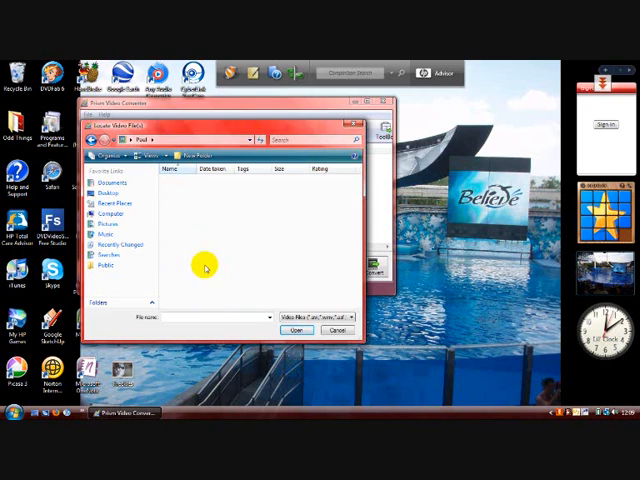
pyautogui.scroll(-3, 204, 250)
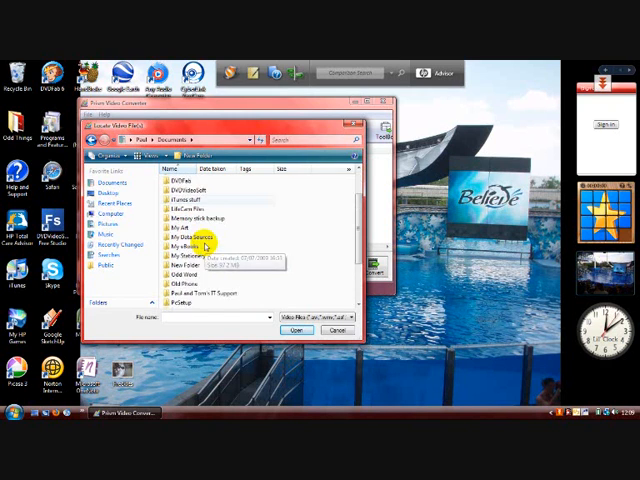
pyautogui.scroll(-3, 204, 245)
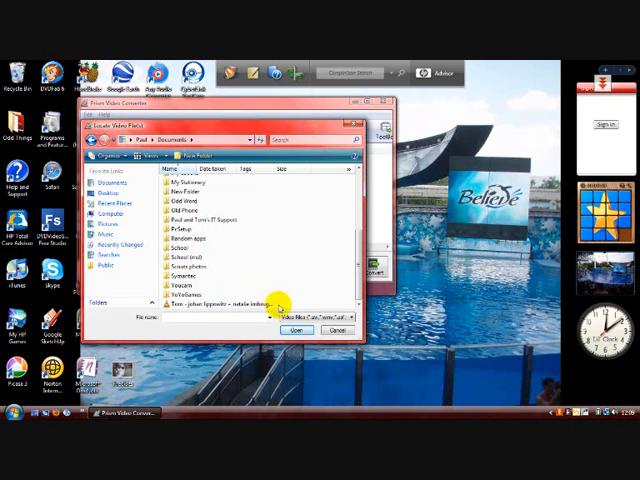
pyautogui.scroll(3, 281, 290)
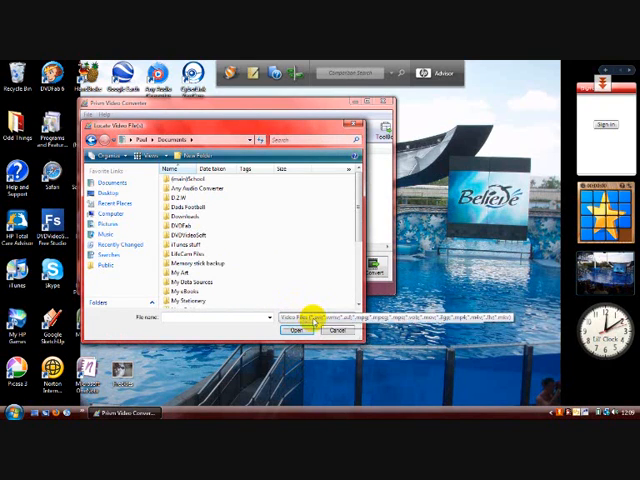
pyautogui.click(312, 320)
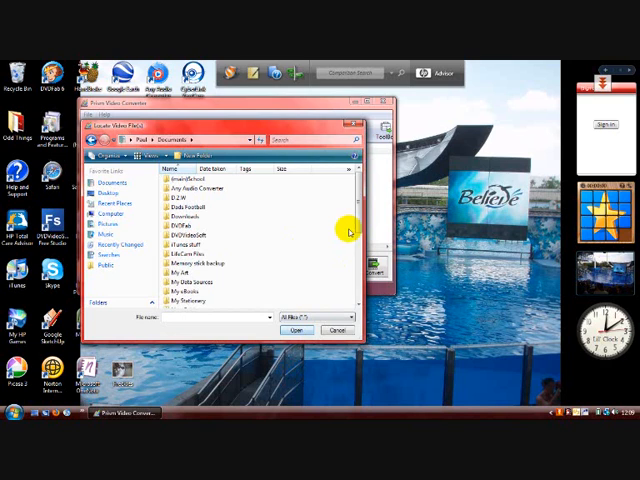
pyautogui.moveTo(356, 222); pyautogui.dragTo(356, 298)
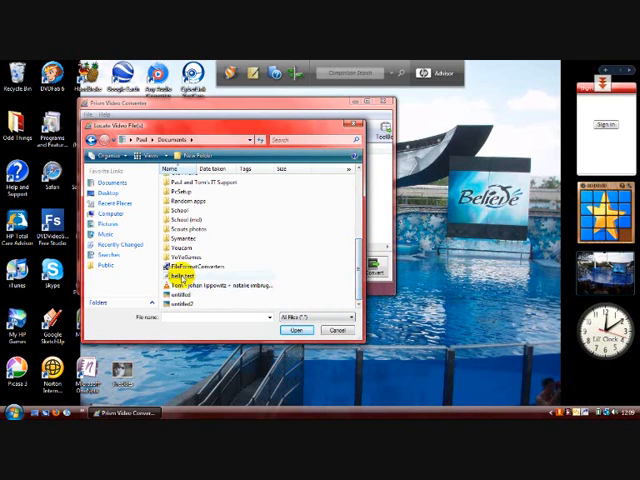
pyautogui.click(181, 276)
pyautogui.click(295, 332)
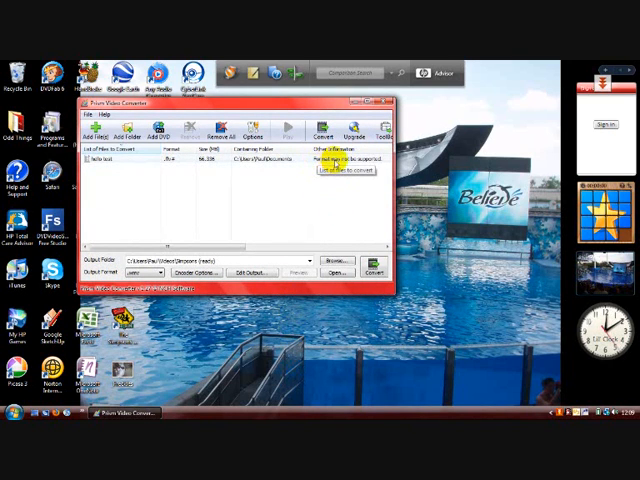
# Convert hello test to wmv with the Videos folder as the output destination.
pyautogui.click(158, 273)
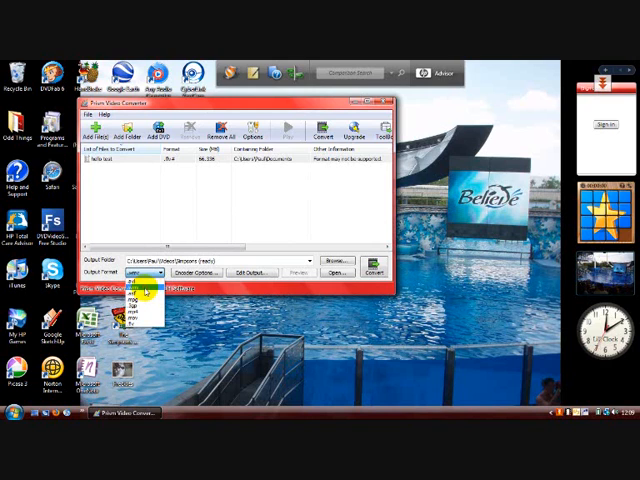
pyautogui.click(145, 291)
pyautogui.click(333, 261)
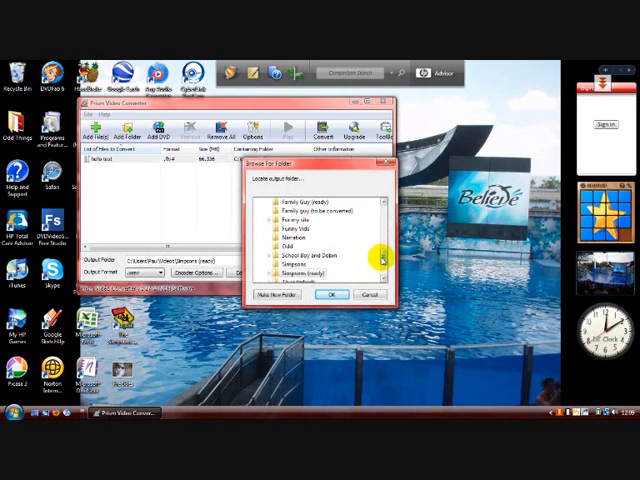
pyautogui.moveTo(383, 260); pyautogui.dragTo(383, 205)
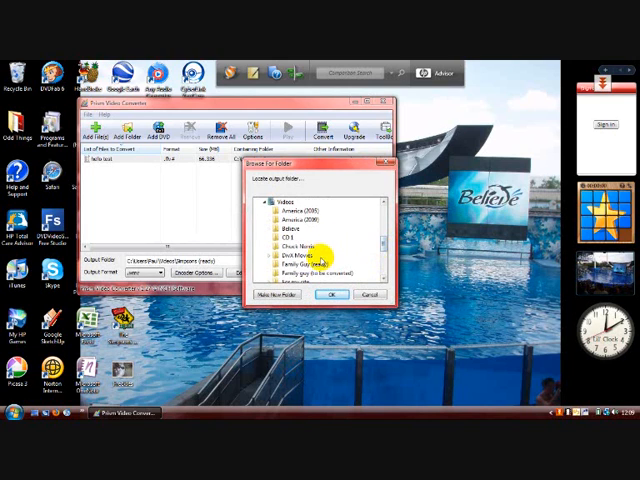
pyautogui.click(285, 202)
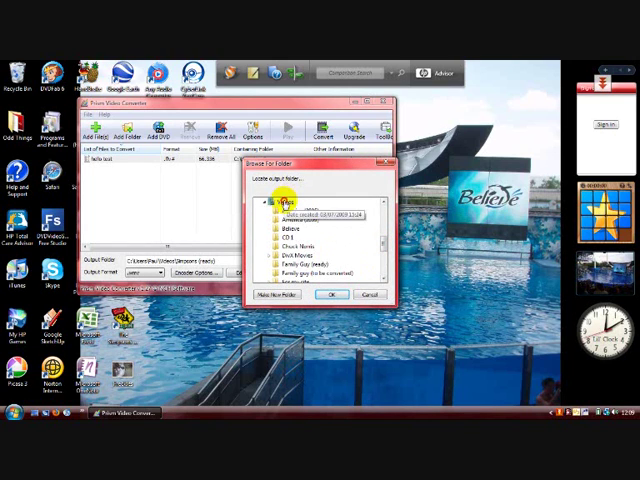
pyautogui.click(330, 296)
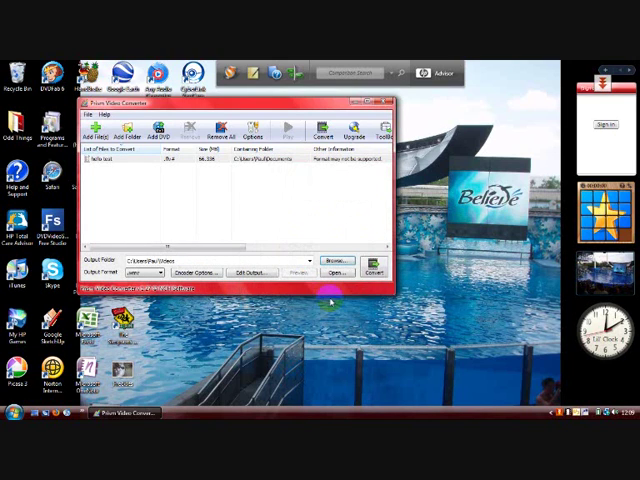
pyautogui.click(376, 266)
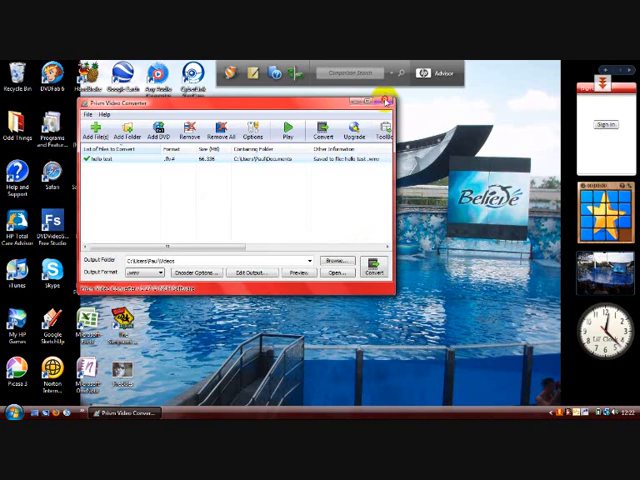
# Close Prism Video Converter and go to Documents from the Start menu.
pyautogui.click(386, 101)
pyautogui.click(14, 411)
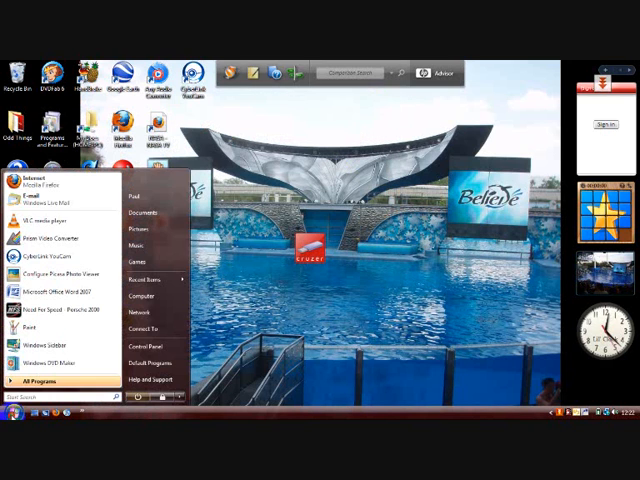
pyautogui.click(142, 213)
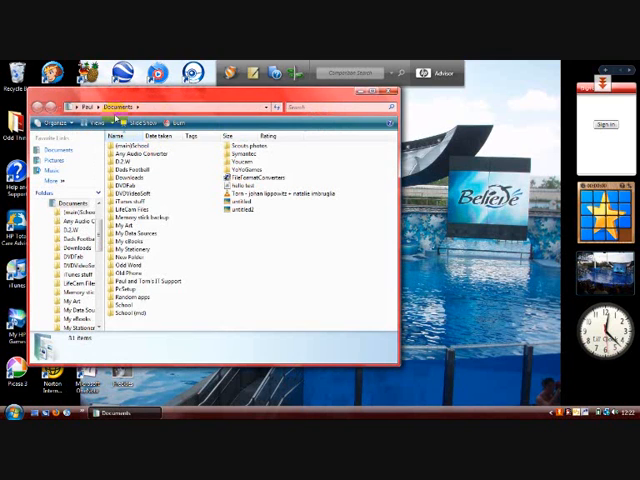
# Navigate to the Videos folder via the breadcrumb and play the 'hello test' video.
pyautogui.click(100, 107)
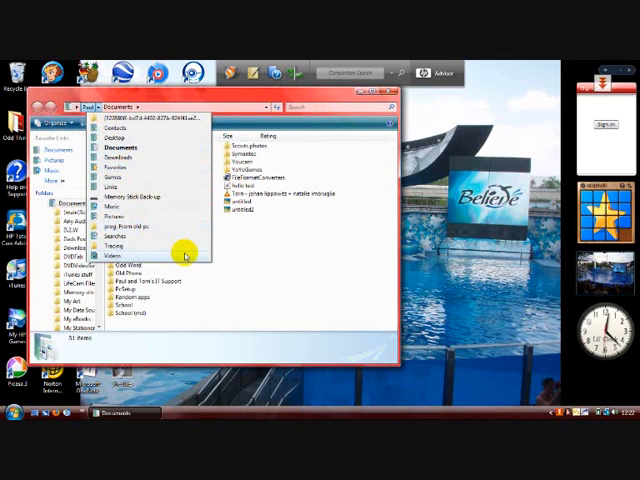
pyautogui.click(185, 256)
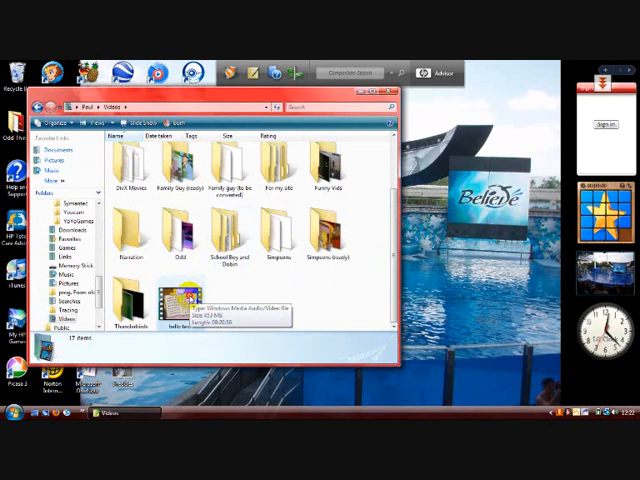
pyautogui.doubleClick(186, 298)
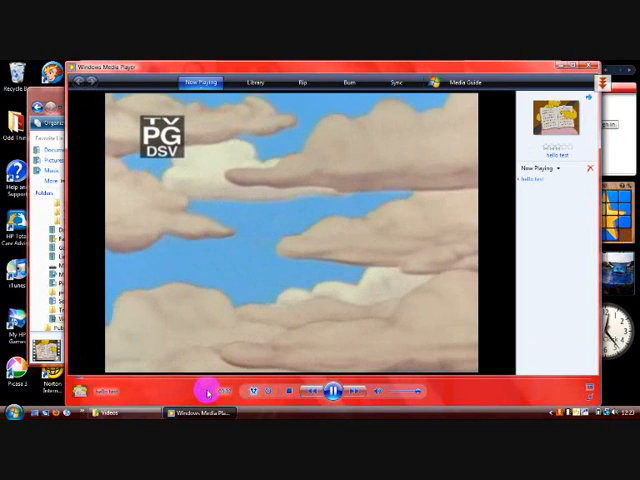
# Pause, resume, and pause the episode again while watching in Windows Media Player.
pyautogui.click(332, 391)
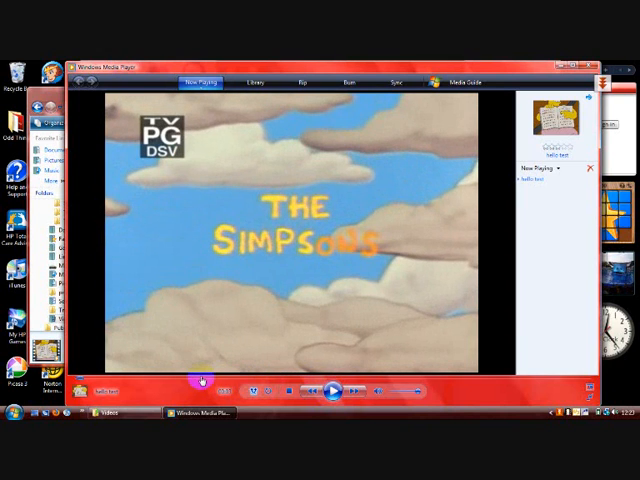
pyautogui.click(332, 391)
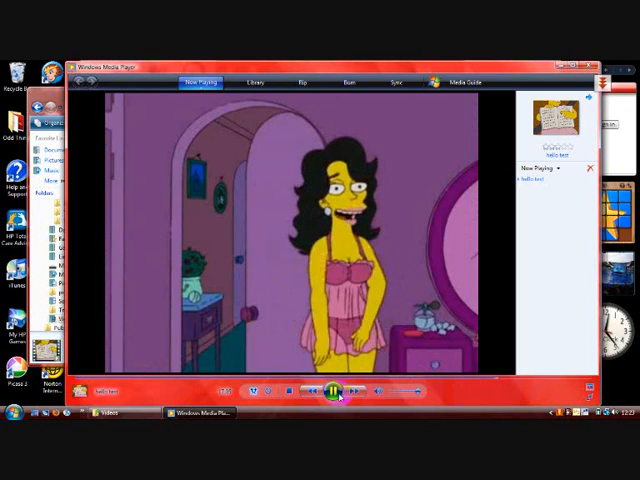
pyautogui.click(332, 392)
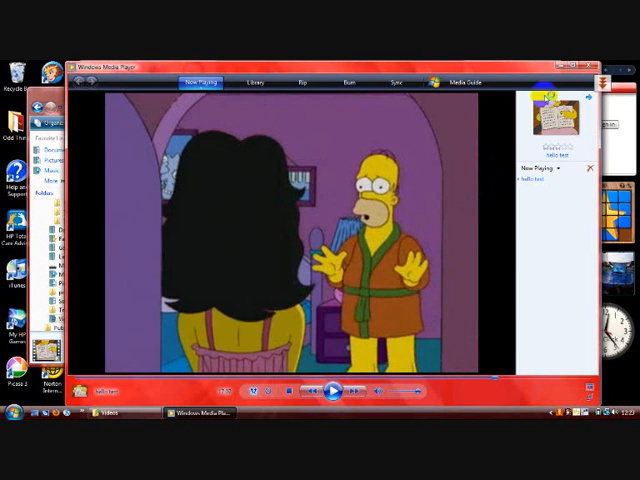
# Close Windows Media Player and the Videos folder window, leaving the desktop.
pyautogui.click(577, 71)
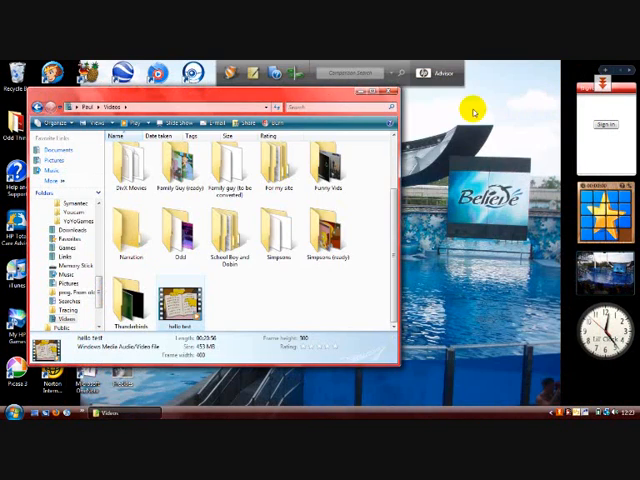
pyautogui.click(390, 94)
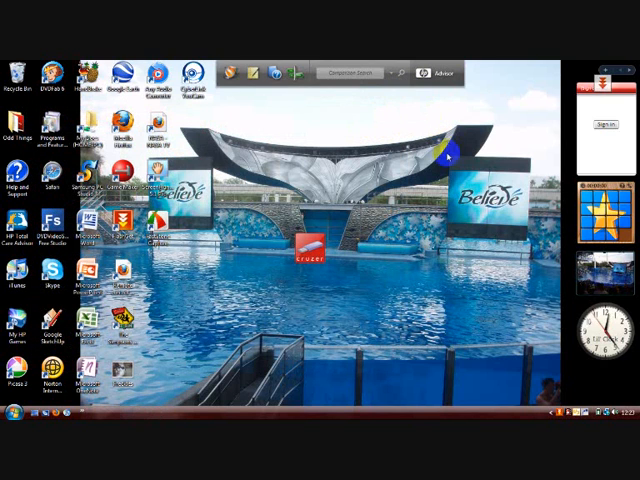